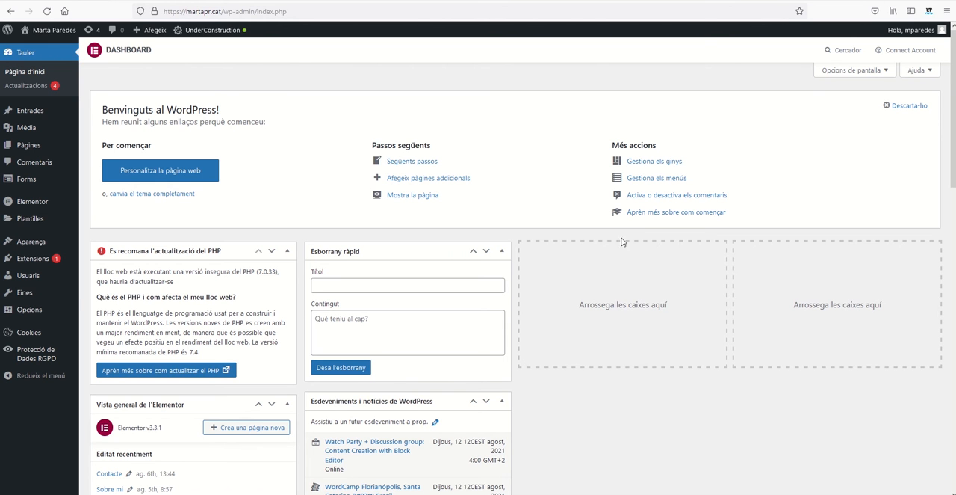
Search the plugins to add for "social media flying icons" and install Acurax's Social Media Flying Icons | Floating Social Media Icon.
{"action": "mouse_move", "coordinate": [55, 263]}
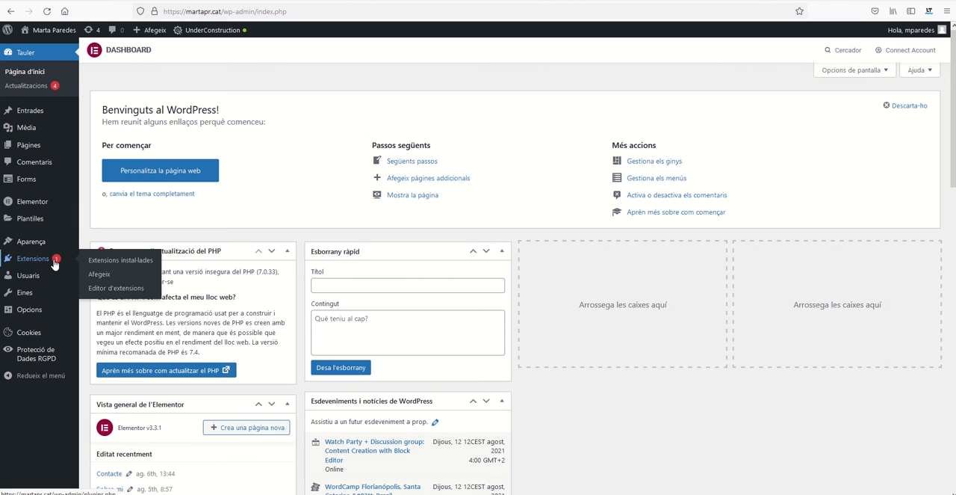
{"action": "left_click", "coordinate": [106, 274]}
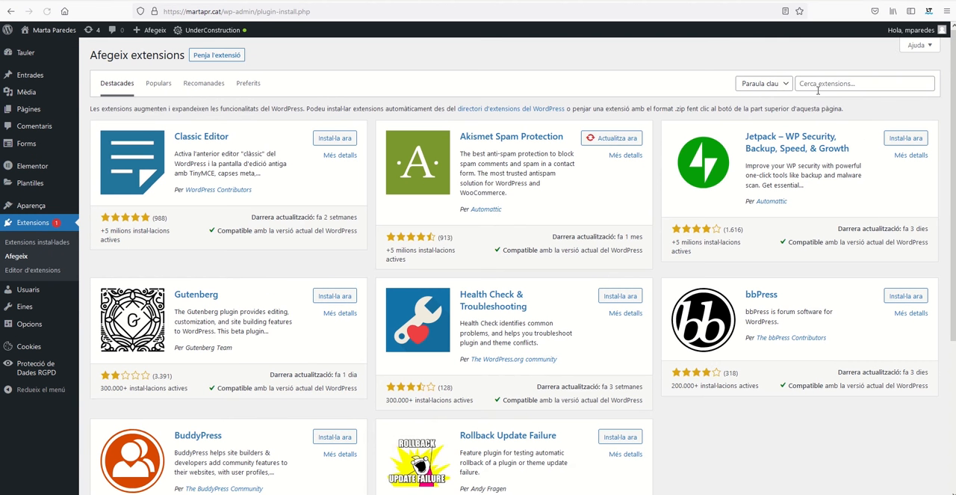
{"action": "left_click", "coordinate": [818, 84]}
{"action": "type", "text": "social"}
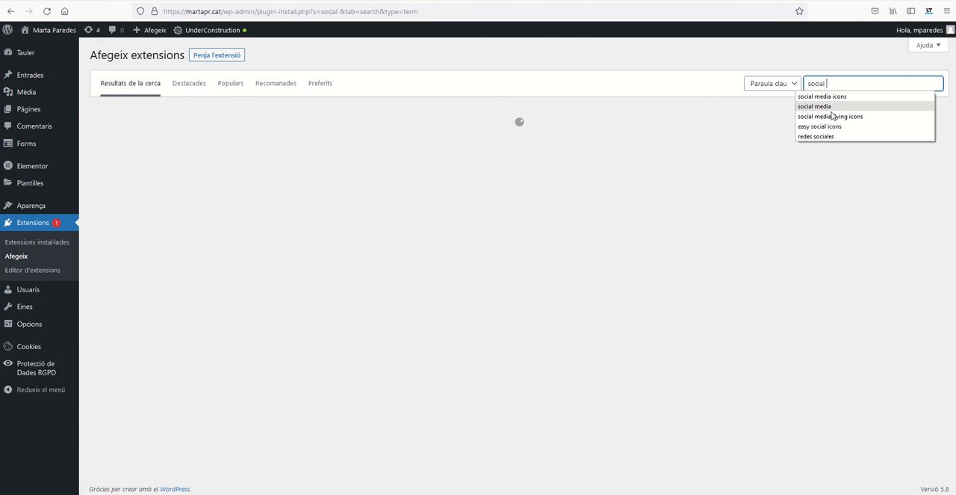
{"action": "left_click", "coordinate": [830, 116]}
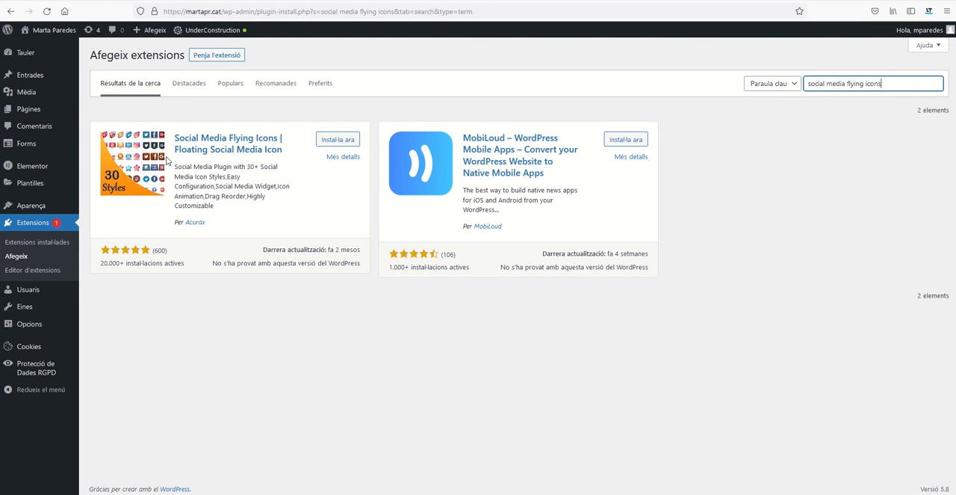
{"action": "left_click", "coordinate": [356, 143]}
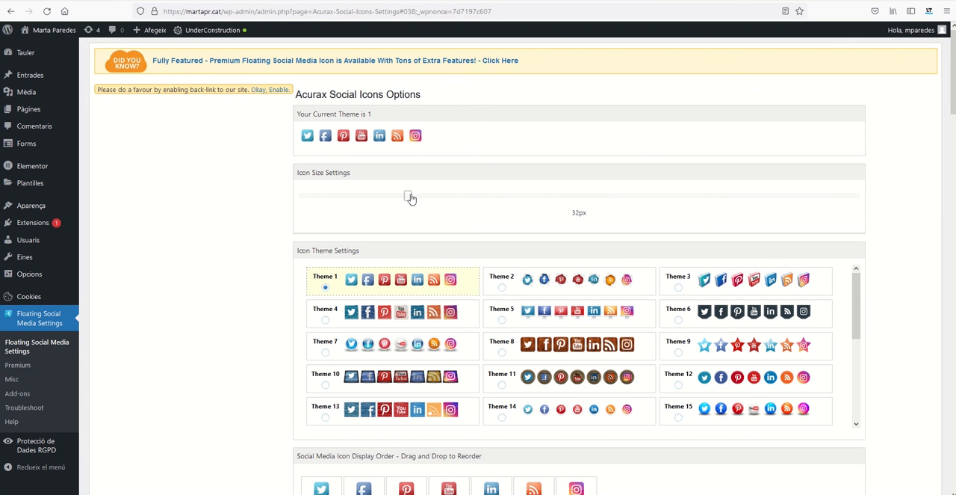
Set the social icon size to 42px and choose icon Theme 26.
{"action": "left_click_drag", "start_coordinate": [410, 198], "coordinate": [446, 195]}
{"action": "left_click_drag", "start_coordinate": [446, 200], "coordinate": [473, 200]}
{"action": "scroll", "coordinate": [388, 291], "scroll_direction": "down", "scroll_amount": 3}
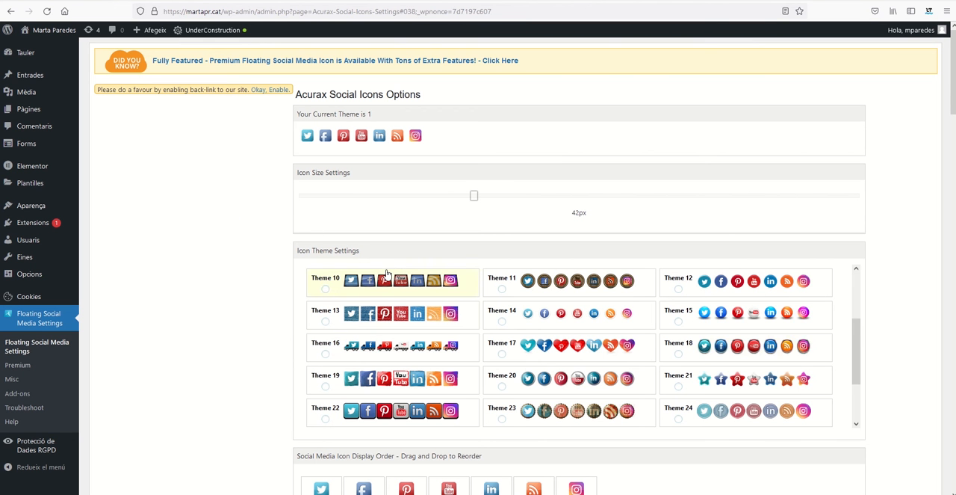
{"action": "scroll", "coordinate": [841, 358], "scroll_direction": "up", "scroll_amount": 3}
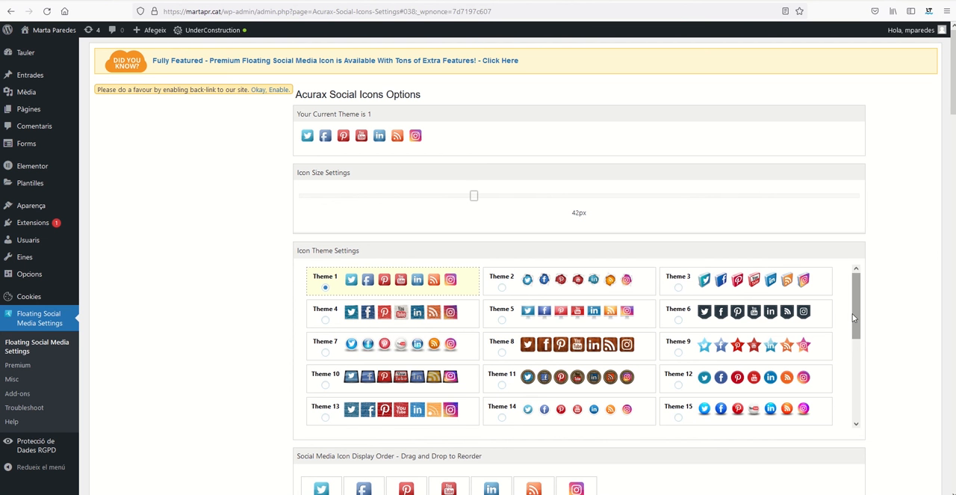
{"action": "left_click_drag", "start_coordinate": [857, 317], "coordinate": [854, 417]}
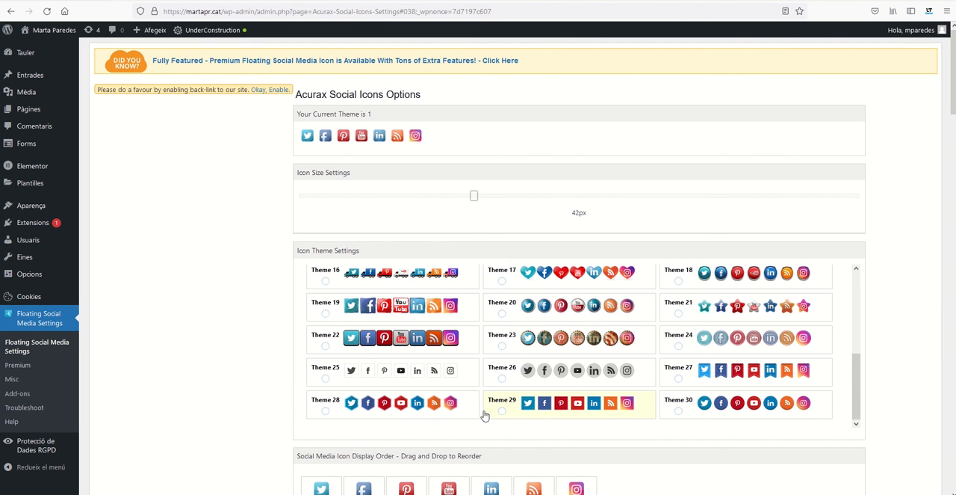
{"action": "left_click", "coordinate": [502, 379]}
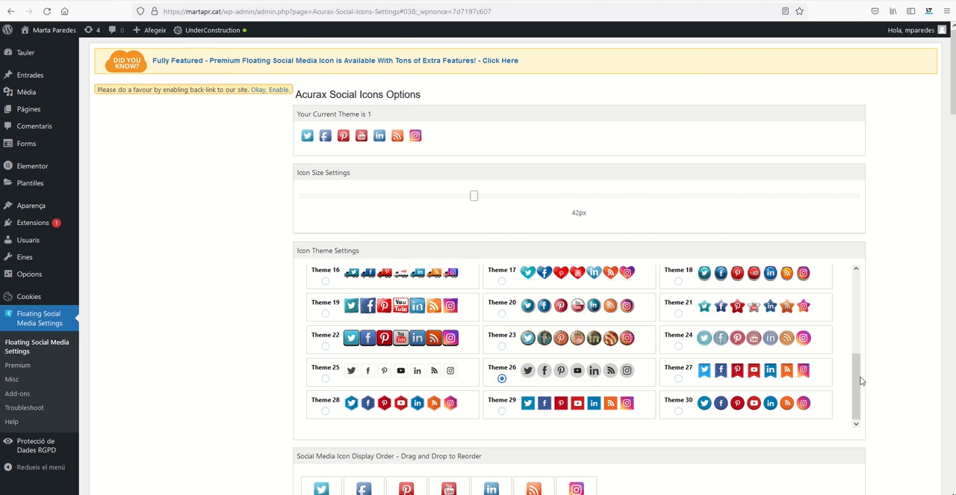
Reorder the social media icons to Facebook, Instagram, Youtube, Pinterest, Twitter, Linkedin, Rss Feed.
{"action": "scroll", "coordinate": [883, 365], "scroll_direction": "down", "scroll_amount": 2}
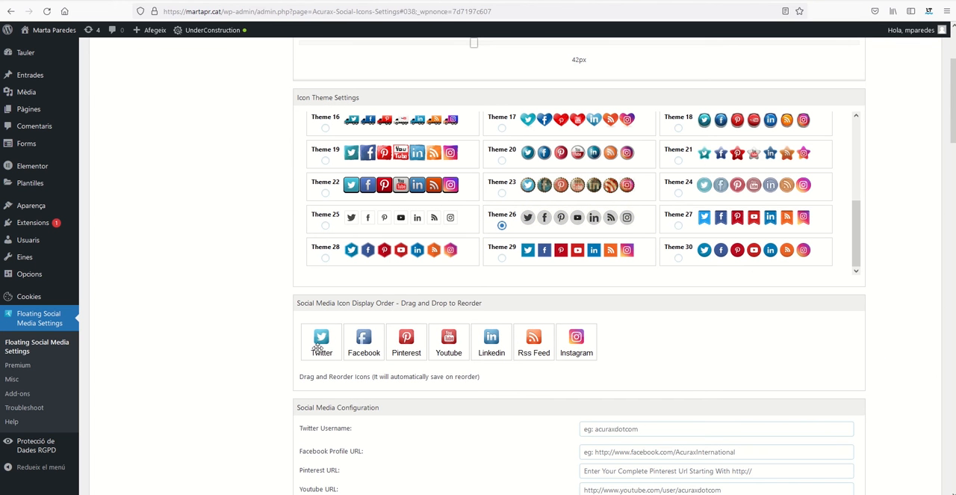
{"action": "left_click_drag", "start_coordinate": [320, 345], "coordinate": [373, 354]}
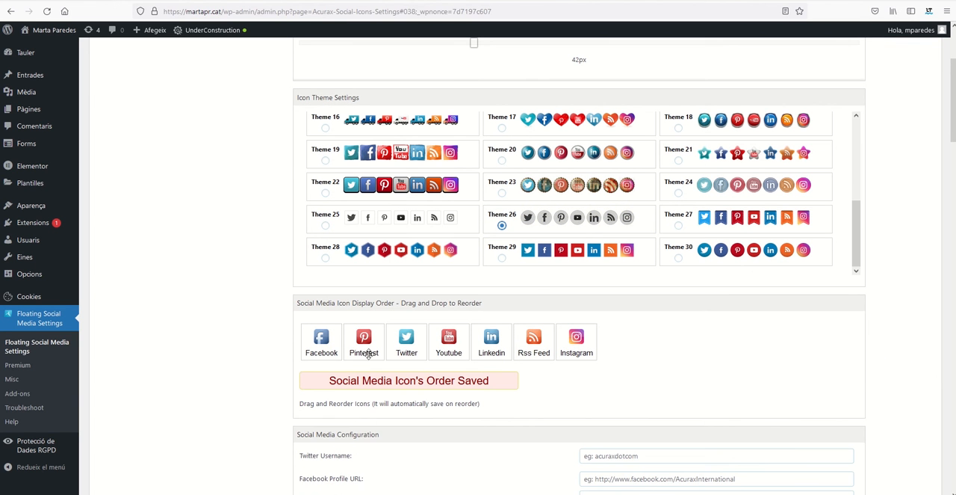
{"action": "scroll", "coordinate": [656, 368], "scroll_direction": "down", "scroll_amount": 1}
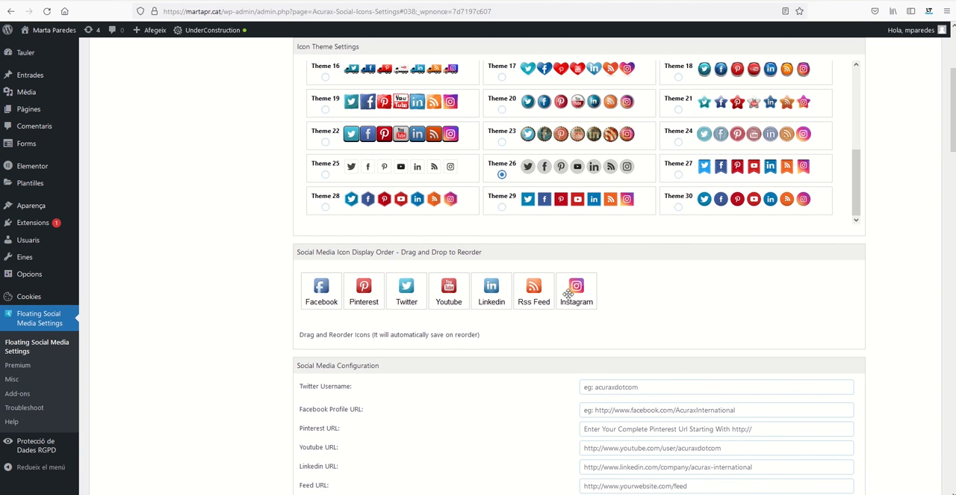
{"action": "left_click_drag", "start_coordinate": [572, 292], "coordinate": [357, 293]}
{"action": "left_click_drag", "start_coordinate": [490, 291], "coordinate": [407, 292]}
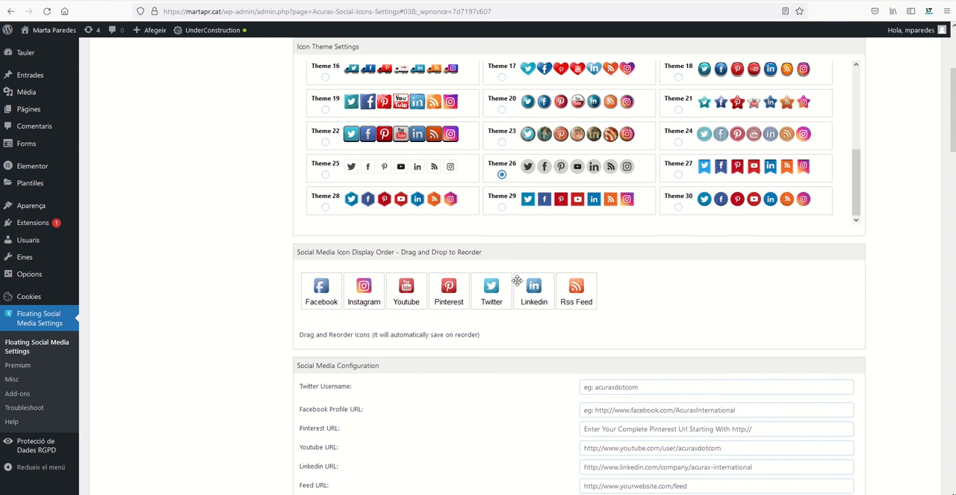
Examine the Social Media Configuration fields for each network and the information on adding custom icons.
{"action": "scroll", "coordinate": [487, 378], "scroll_direction": "down", "scroll_amount": 3}
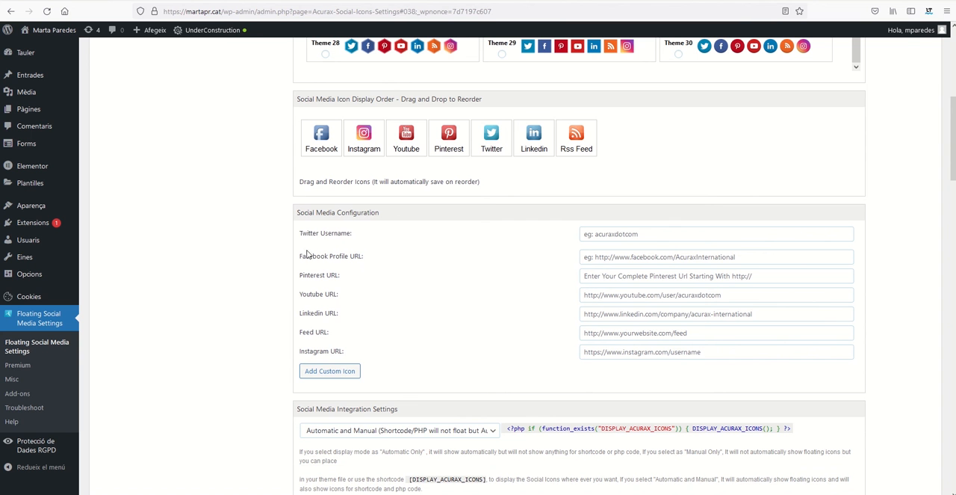
{"action": "left_click", "coordinate": [610, 234]}
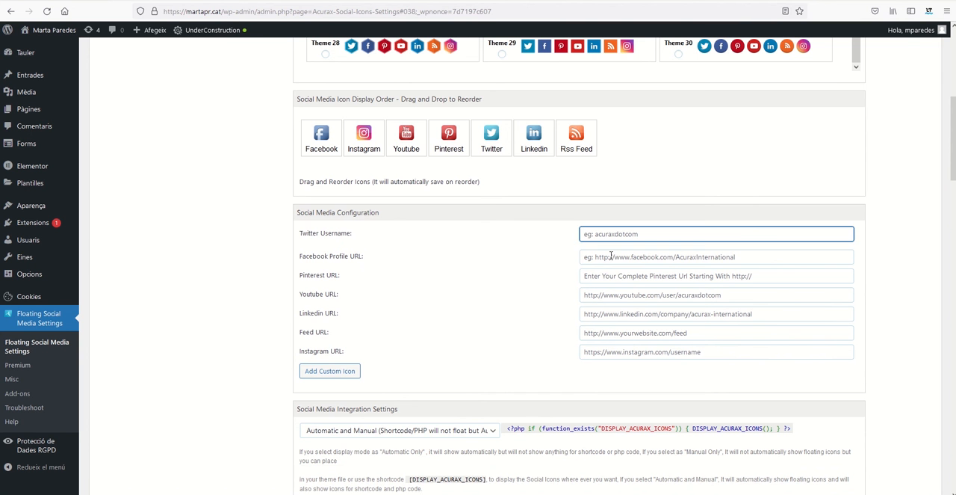
{"action": "left_click", "coordinate": [611, 256]}
{"action": "left_click", "coordinate": [608, 276]}
{"action": "left_click", "coordinate": [607, 294]}
{"action": "left_click", "coordinate": [606, 313]}
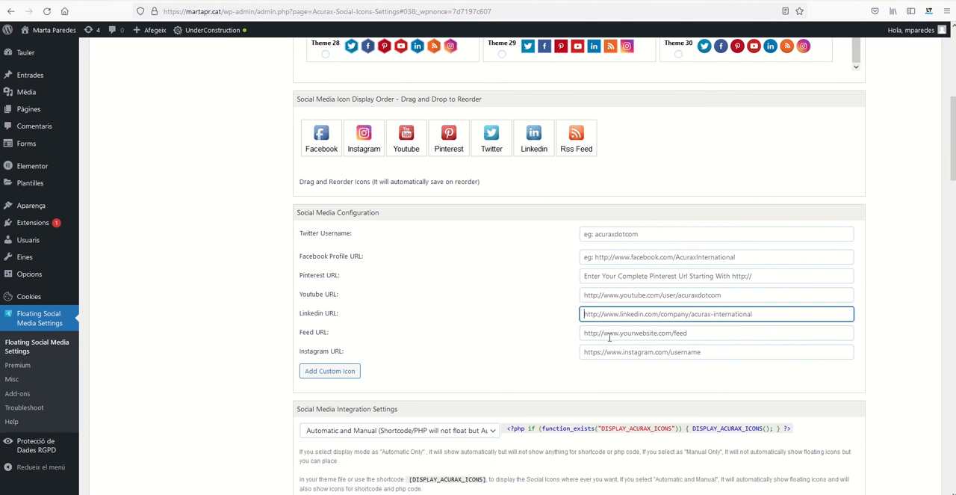
{"action": "left_click", "coordinate": [609, 336]}
{"action": "left_click", "coordinate": [612, 352]}
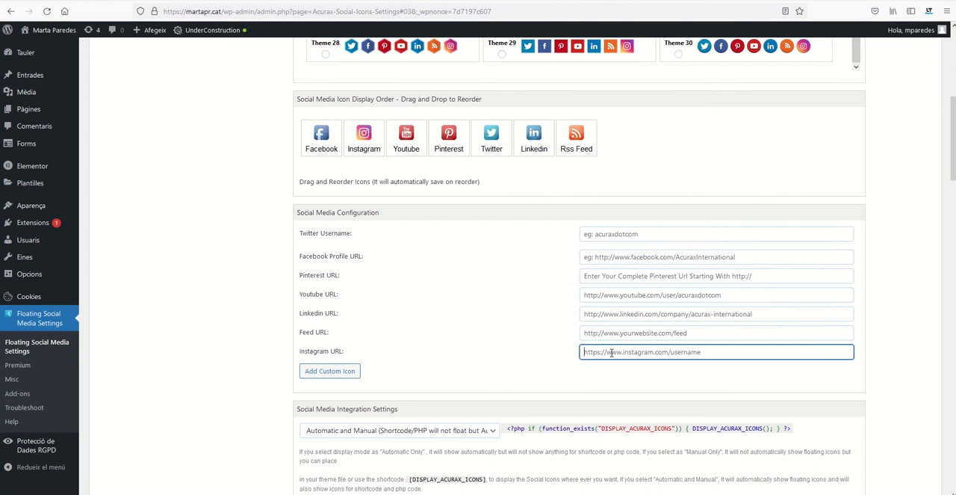
{"action": "left_click", "coordinate": [333, 372]}
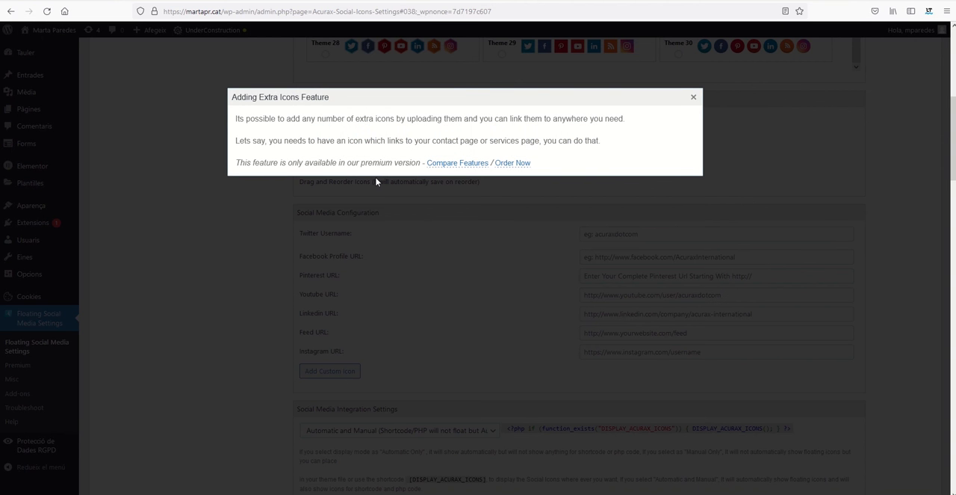
{"action": "left_click", "coordinate": [694, 97]}
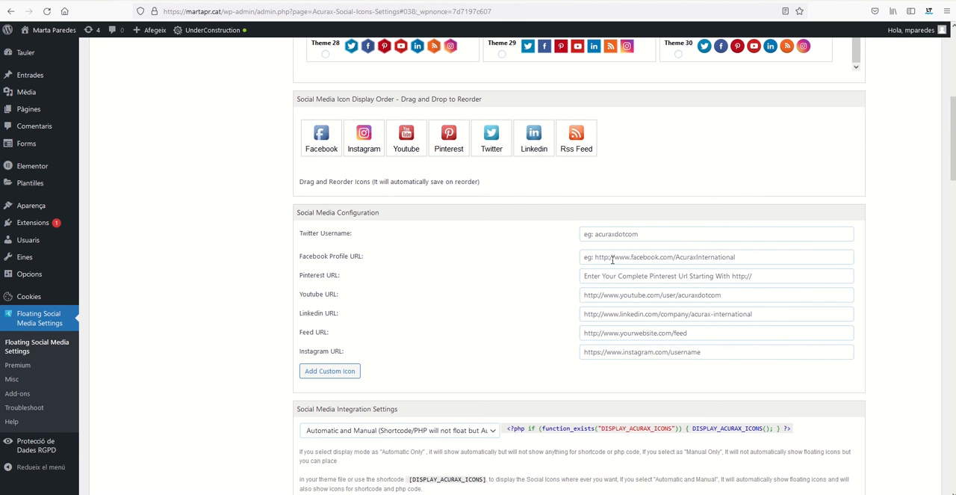
{"action": "key", "text": "ctrl+t"}
{"action": "type", "text": "facebook.com/"}
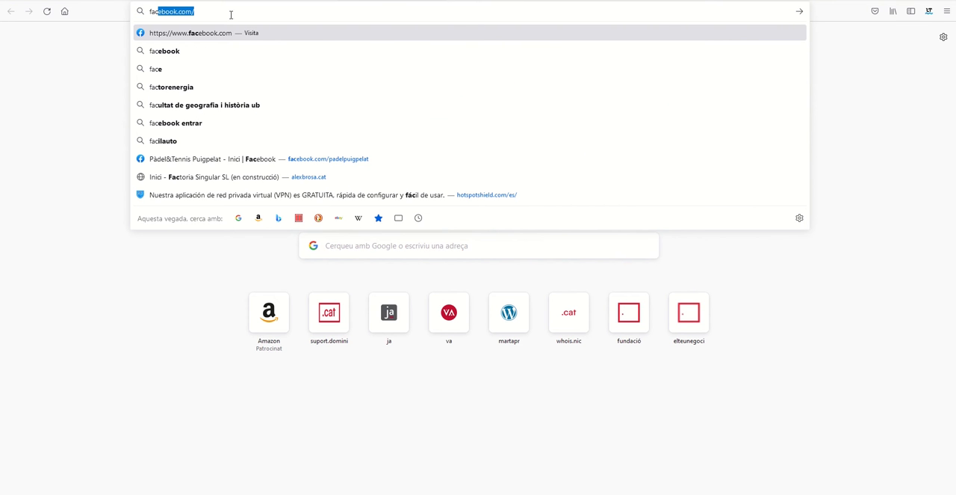
{"action": "left_click_drag", "start_coordinate": [231, 15], "coordinate": [123, 12]}
{"action": "key", "text": "Return"}
{"action": "right_click", "coordinate": [216, 11]}
{"action": "key", "text": "ctrl+c"}
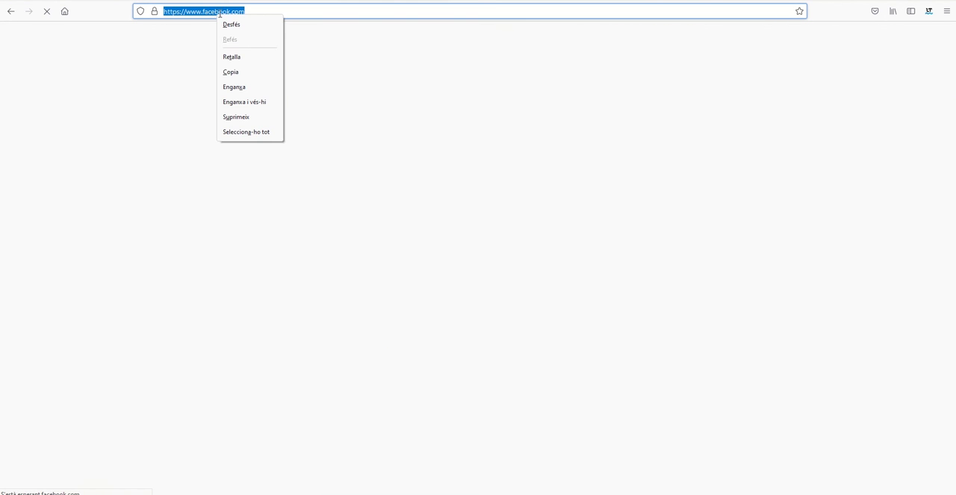
{"action": "left_click", "coordinate": [234, 74]}
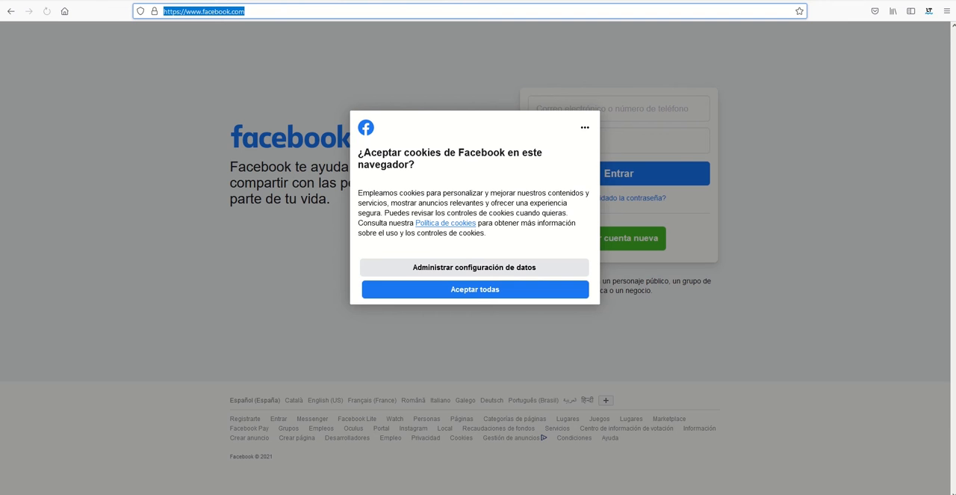
{"action": "key", "text": "ctrl+Tab"}
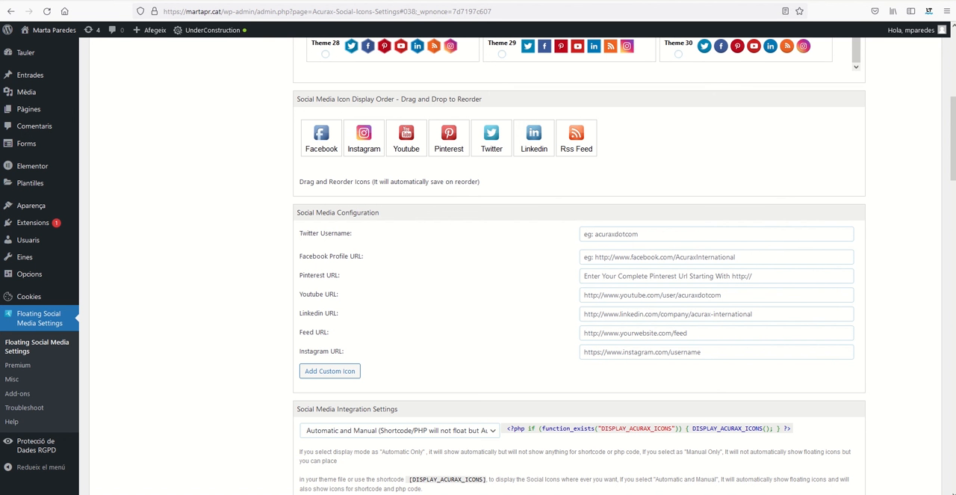
{"action": "left_click", "coordinate": [605, 258]}
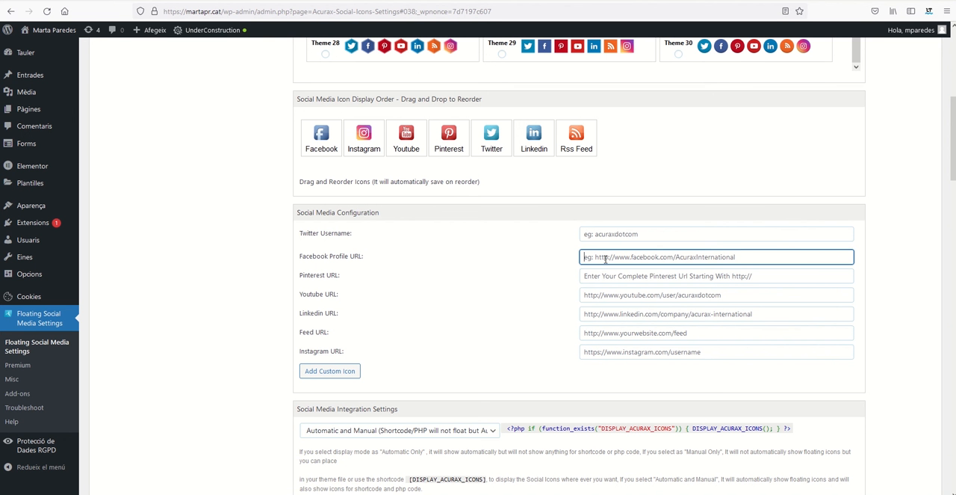
{"action": "key", "text": "ctrl+v"}
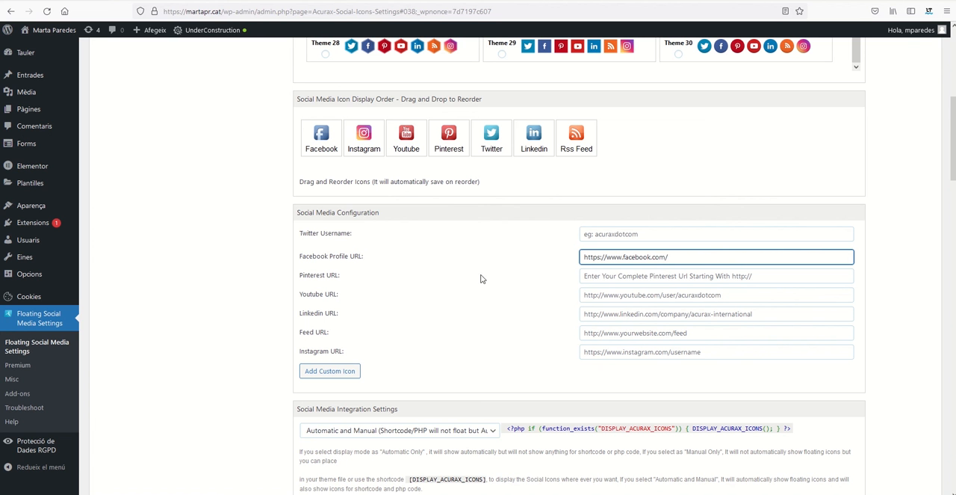
{"action": "left_click", "coordinate": [245, 0]}
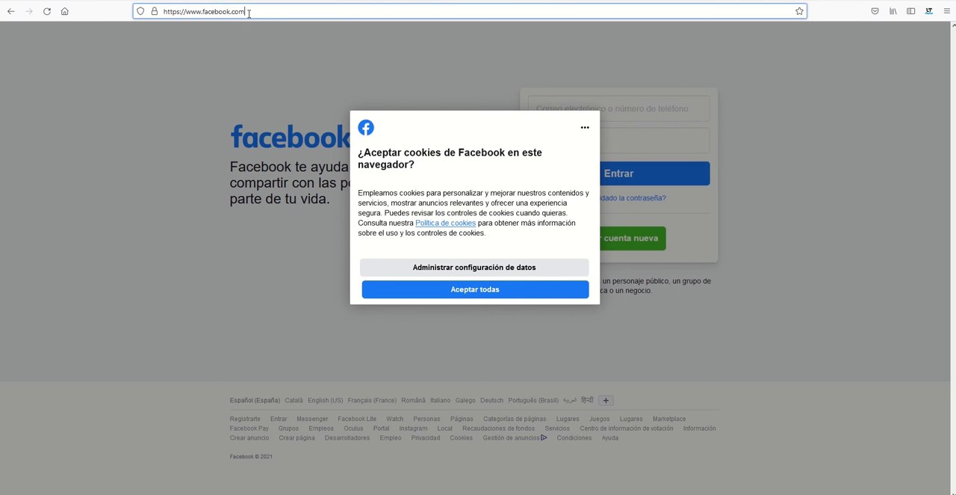
{"action": "left_click_drag", "start_coordinate": [248, 12], "coordinate": [102, 15]}
{"action": "type", "text": "instagram"}
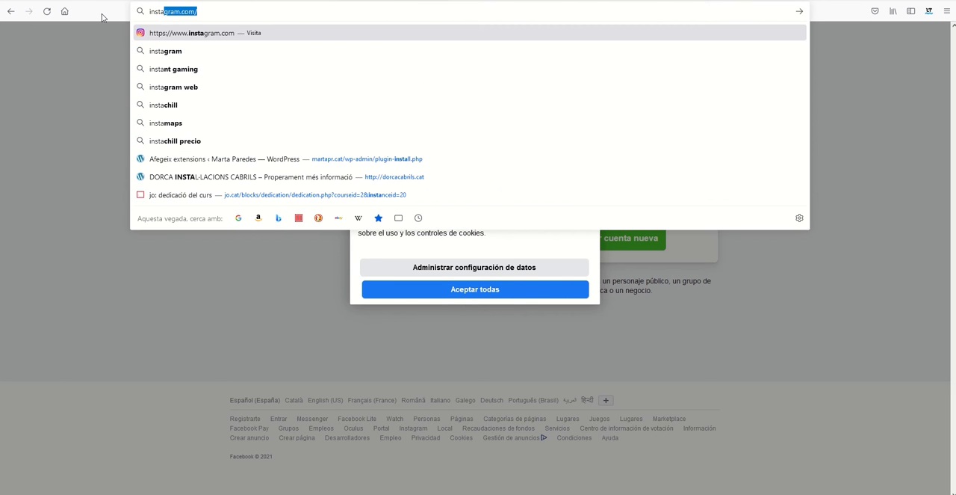
{"action": "key", "text": "Return"}
{"action": "left_click", "coordinate": [226, 10]}
{"action": "key", "text": "ctrl+c"}
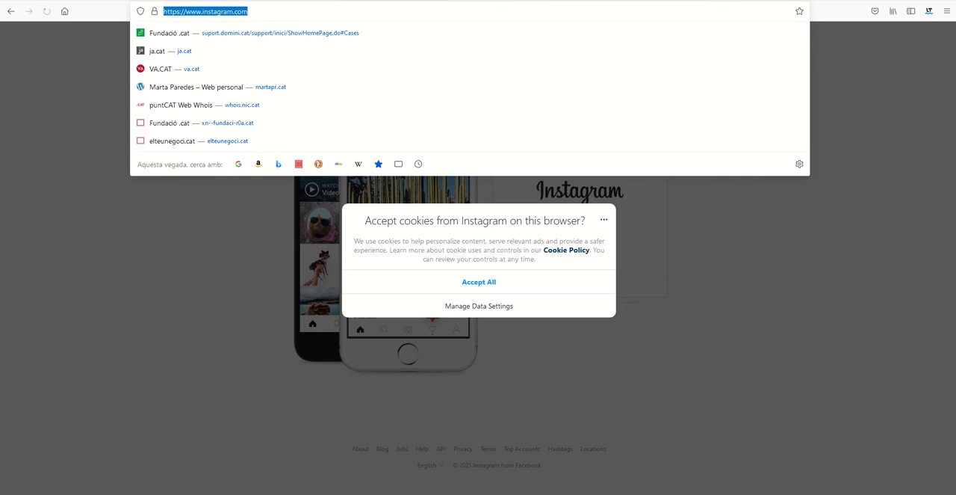
{"action": "left_click", "coordinate": [140, 1]}
{"action": "left_click", "coordinate": [97, 0]}
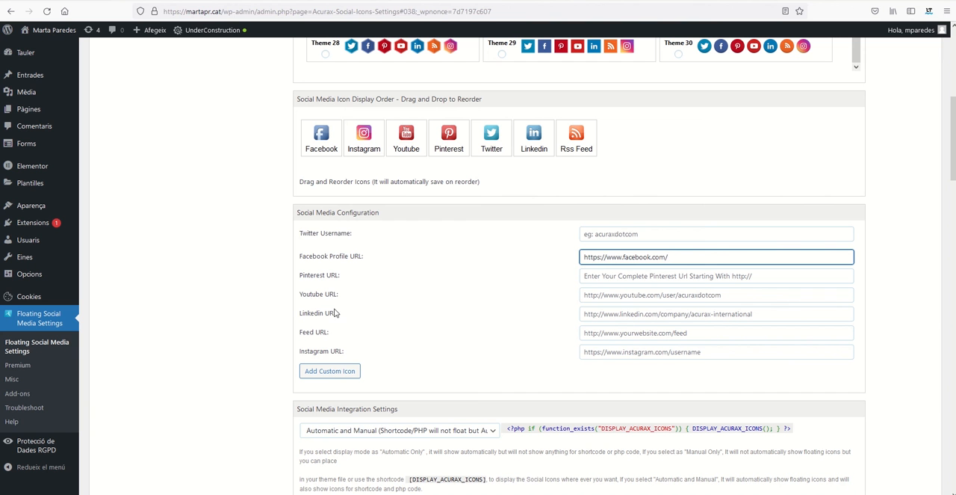
{"action": "left_click", "coordinate": [630, 352]}
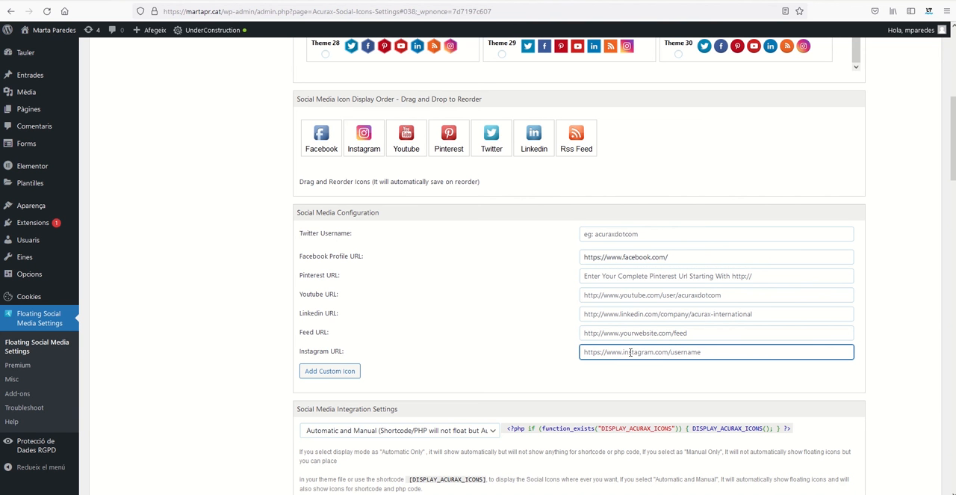
{"action": "key", "text": "ctrl+v"}
Keep the integration mode on Automatic and Manual (Shortcode/PHP will not float but Automatic will Float) and save the configuration.
{"action": "scroll", "coordinate": [491, 352], "scroll_direction": "down", "scroll_amount": 3}
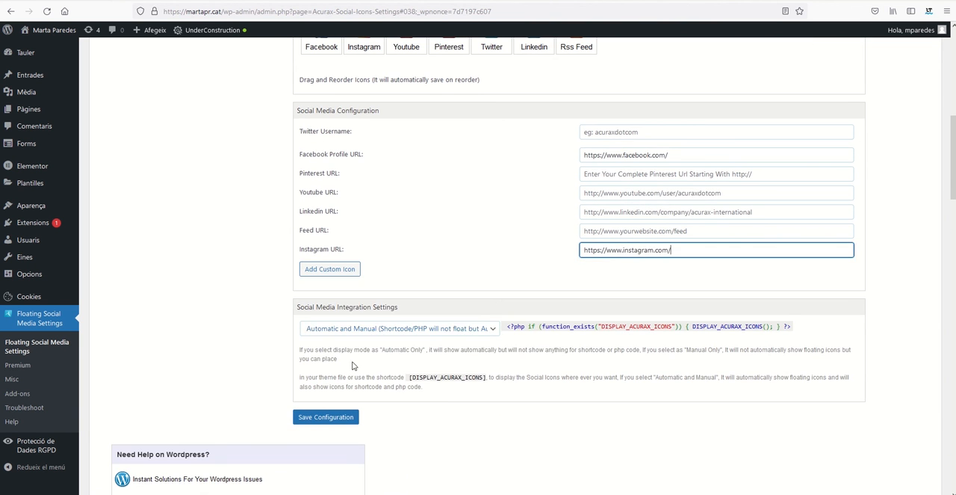
{"action": "left_click", "coordinate": [338, 331]}
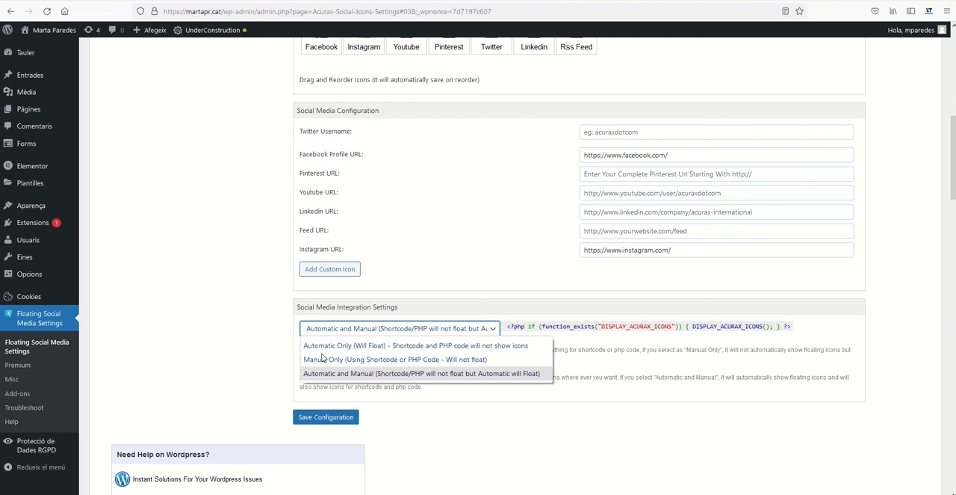
{"action": "left_click", "coordinate": [337, 373]}
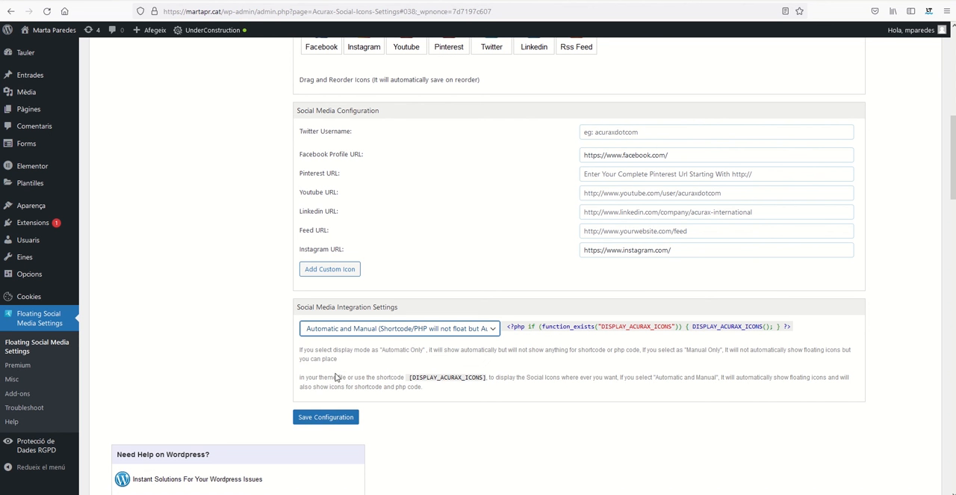
{"action": "left_click", "coordinate": [324, 425]}
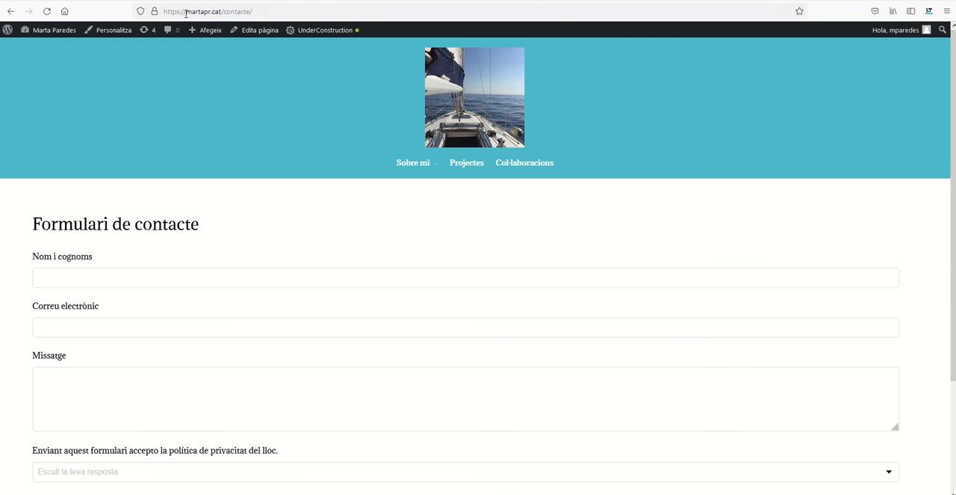
Switch to the website's tab and load its home page instead of the contacte page to check the floating icons.
{"action": "left_click", "coordinate": [269, 13]}
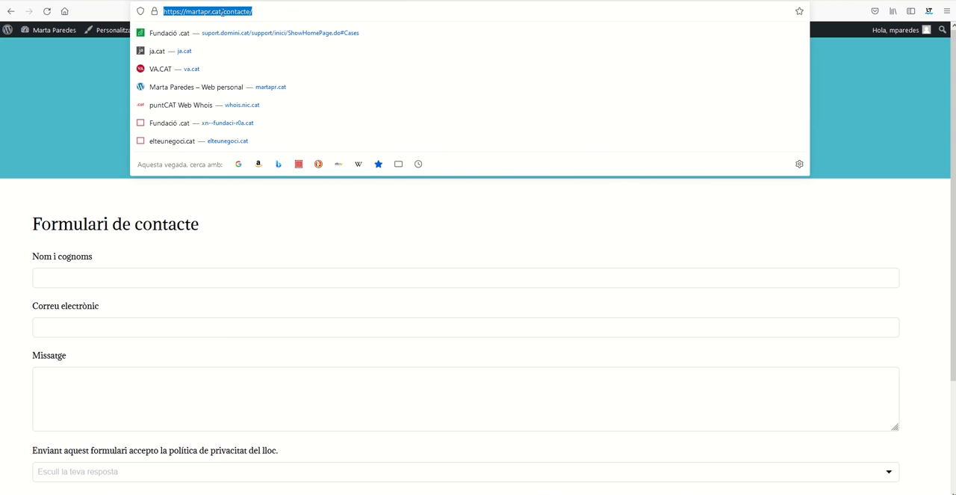
{"action": "left_click", "coordinate": [222, 11]}
{"action": "left_click_drag", "start_coordinate": [223, 12], "coordinate": [241, 11]}
{"action": "left_click_drag", "start_coordinate": [406, 10], "coordinate": [437, 10]}
{"action": "key", "text": "BackSpace"}
{"action": "key", "text": "Return"}
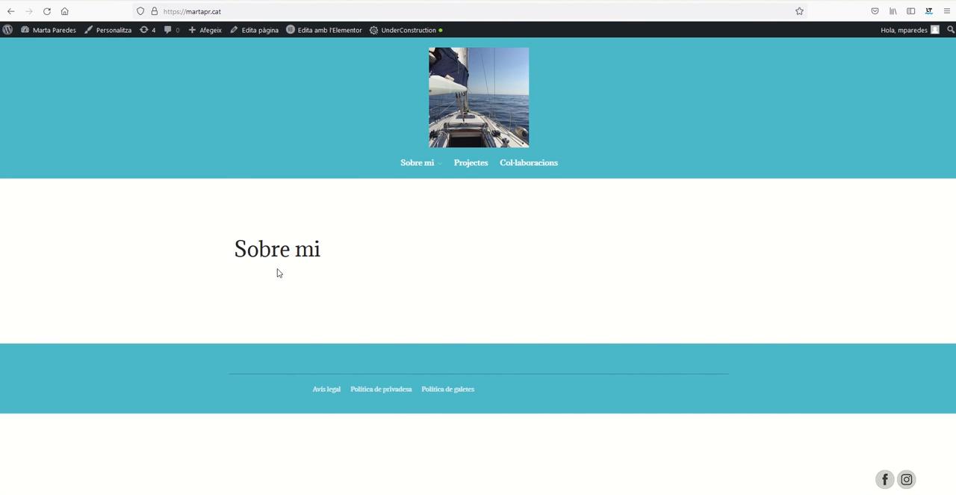
Return to the plugin settings and copy the shortcode [DISPLAY_ACURAX_ICONS] from the Social Media Integration Settings.
{"action": "key", "text": "ctrl+Tab"}
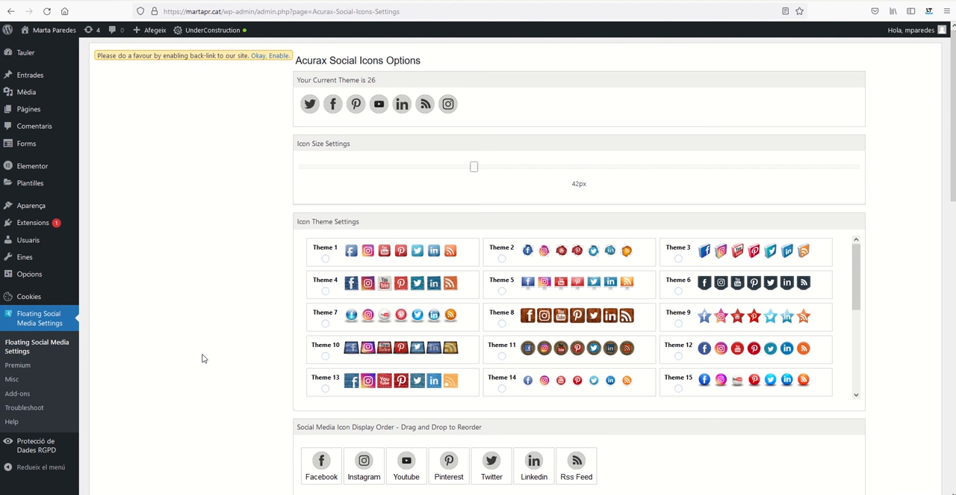
{"action": "scroll", "coordinate": [201, 358], "scroll_direction": "down", "scroll_amount": 8}
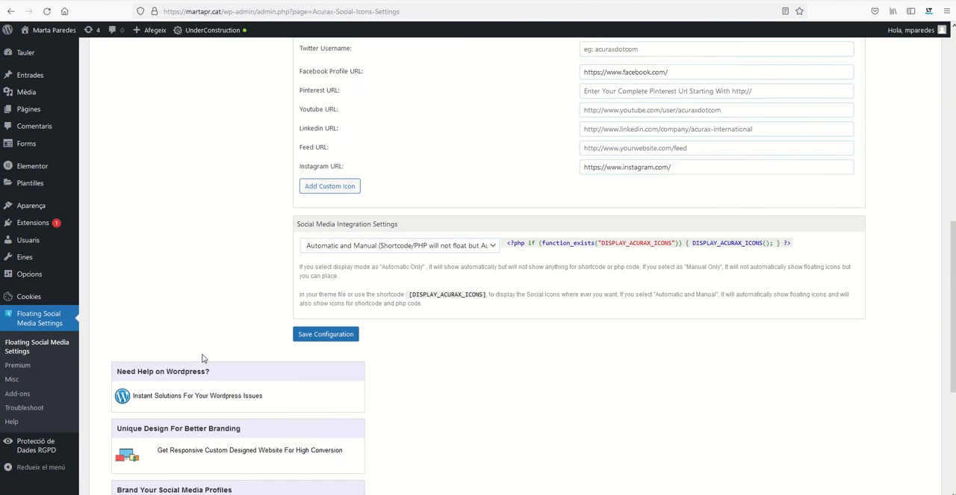
{"action": "scroll", "coordinate": [499, 292], "scroll_direction": "up", "scroll_amount": 3}
{"action": "scroll", "coordinate": [497, 291], "scroll_direction": "down", "scroll_amount": 1}
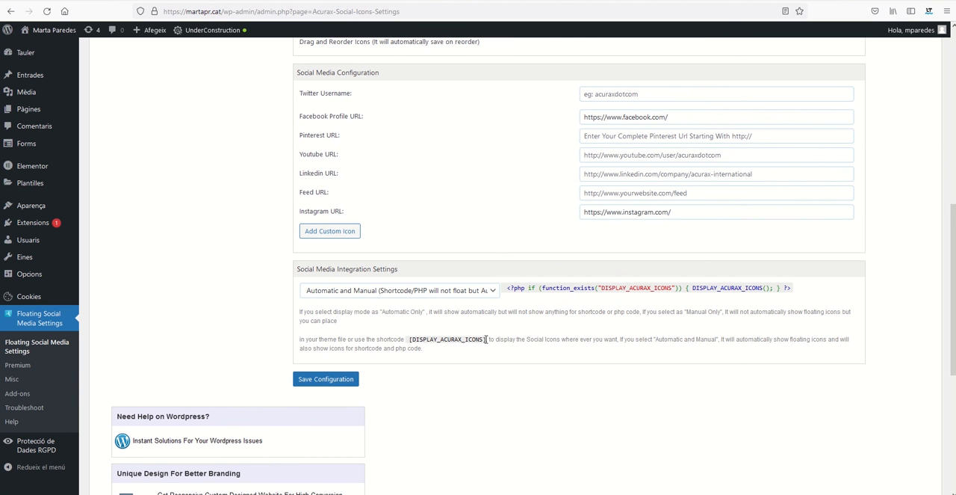
{"action": "left_click_drag", "start_coordinate": [485, 339], "coordinate": [441, 340]}
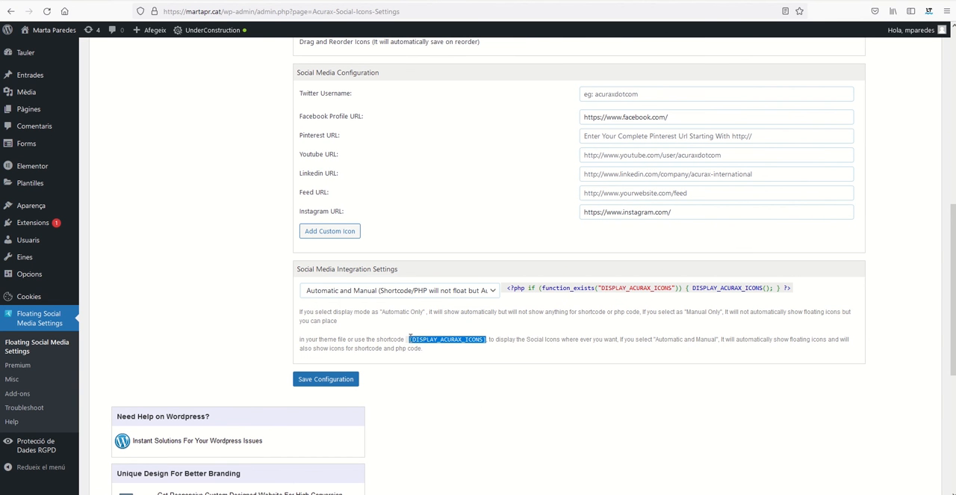
{"action": "right_click", "coordinate": [414, 345]}
{"action": "left_click", "coordinate": [439, 361]}
Open the Contacte page from the Pàgines list in Elementor and add a single-column section.
{"action": "scroll", "coordinate": [139, 260], "scroll_direction": "up", "scroll_amount": 1}
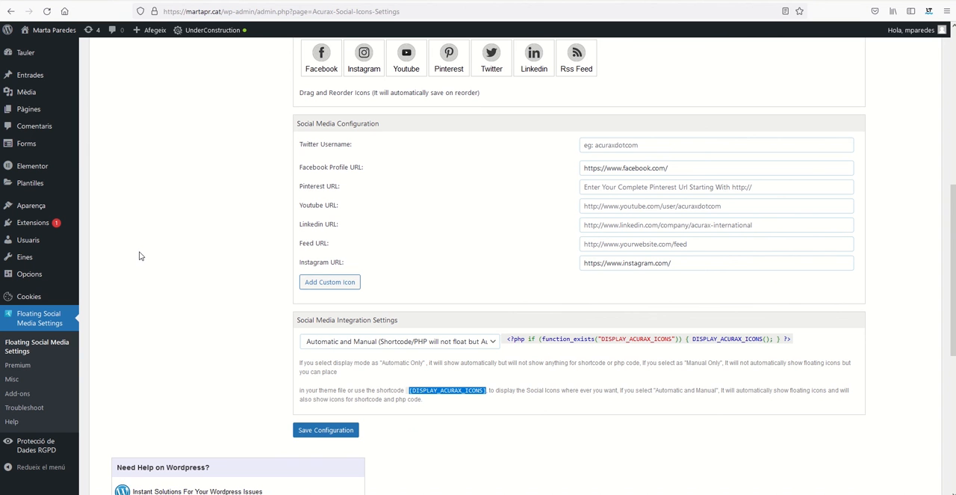
{"action": "mouse_move", "coordinate": [31, 112]}
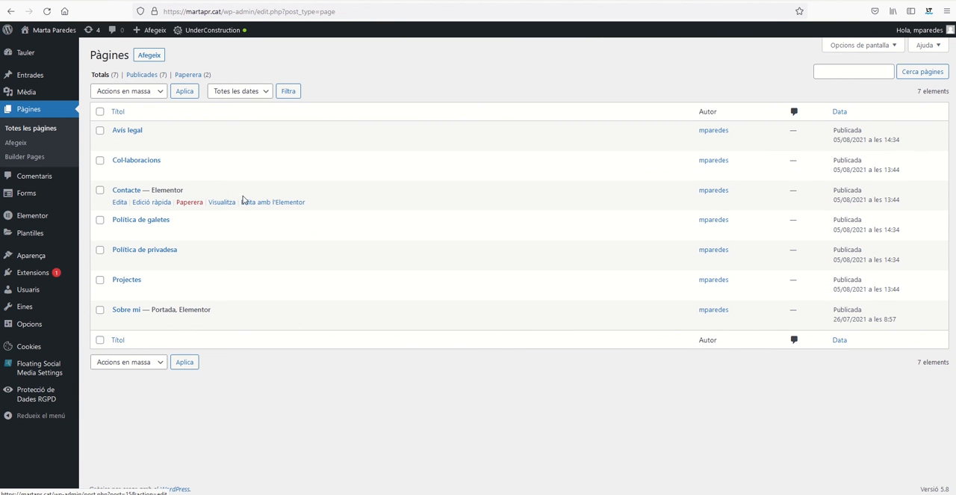
{"action": "left_click", "coordinate": [254, 205]}
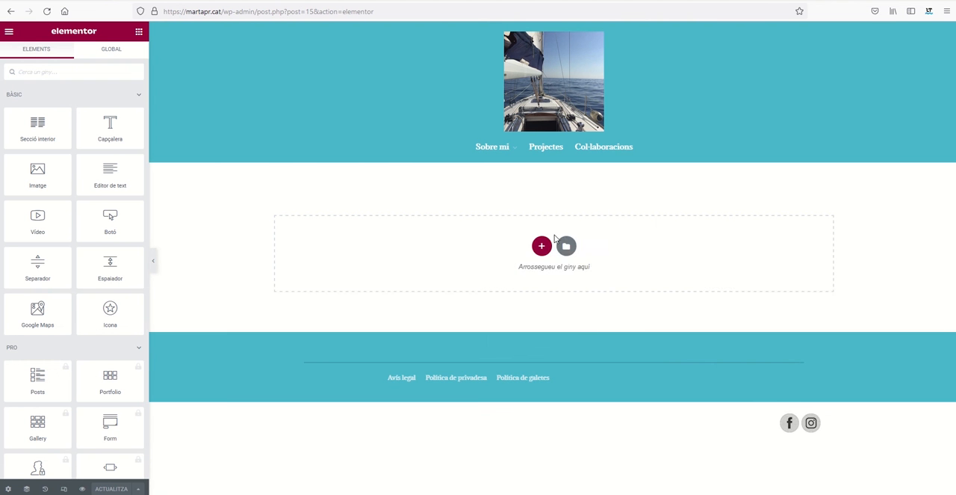
{"action": "left_click", "coordinate": [540, 245]}
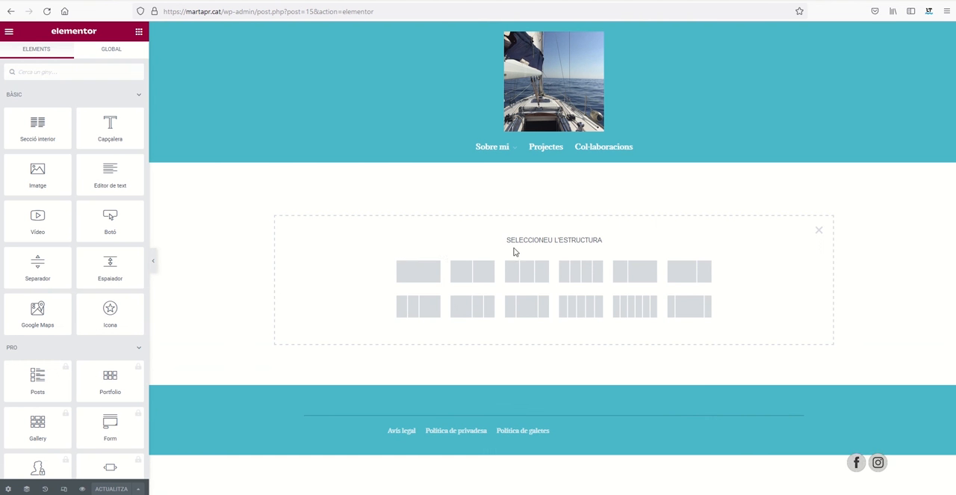
{"action": "left_click", "coordinate": [408, 278]}
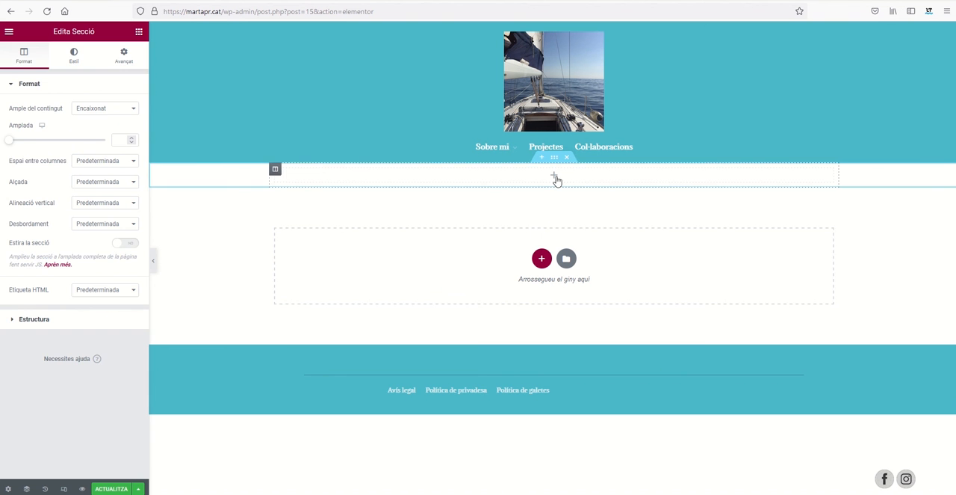
Place a shortcode (Codi) widget containing [DISPLAY_ACURAX_ICONS] in the new section and update the page.
{"action": "left_click", "coordinate": [554, 176]}
{"action": "scroll", "coordinate": [85, 354], "scroll_direction": "down", "scroll_amount": 10}
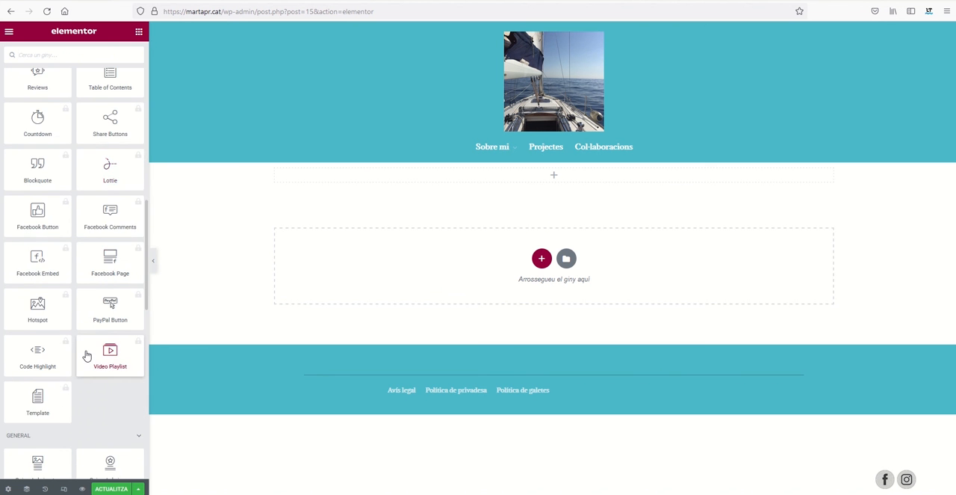
{"action": "scroll", "coordinate": [86, 350], "scroll_direction": "down", "scroll_amount": 5}
{"action": "left_click_drag", "start_coordinate": [122, 306], "coordinate": [493, 179]}
{"action": "right_click", "coordinate": [81, 146]}
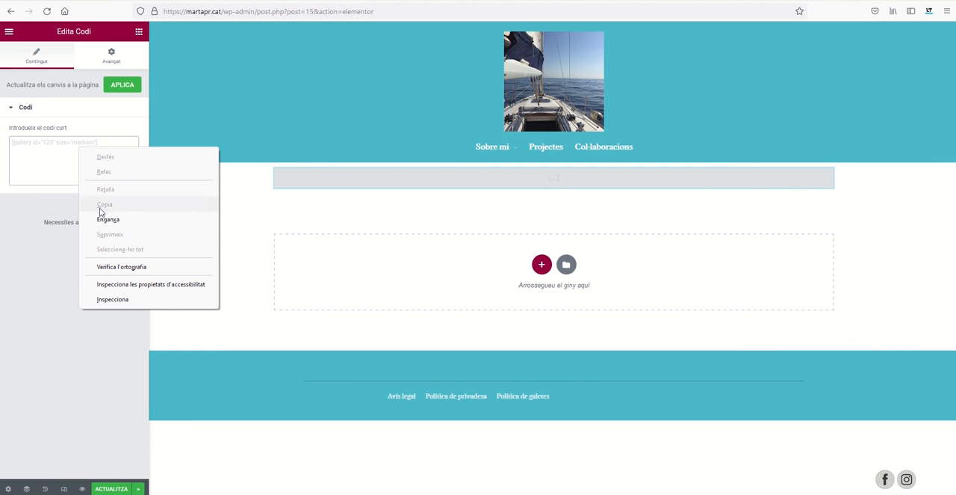
{"action": "left_click", "coordinate": [104, 217]}
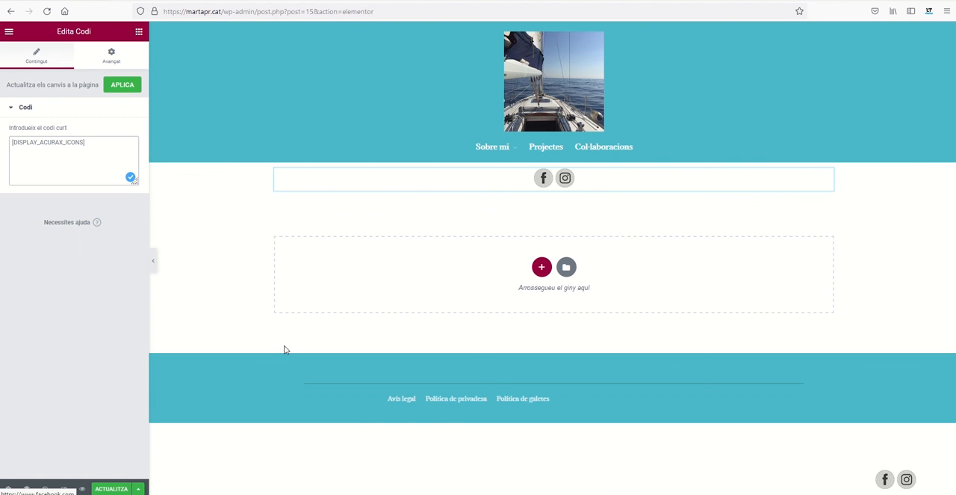
{"action": "left_click", "coordinate": [112, 489]}
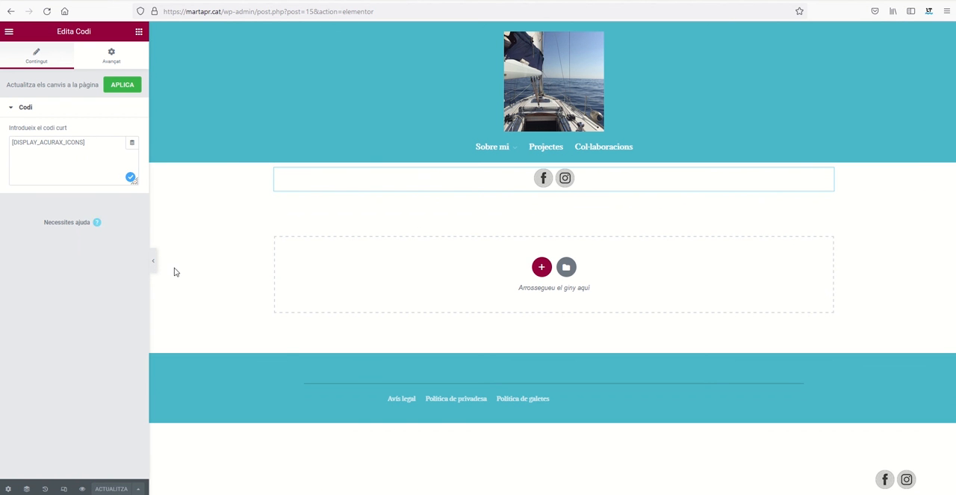
Exit Elementor to the pages list, reopen the Contacte page and switch it back to the WordPress editor.
{"action": "left_click", "coordinate": [9, 31]}
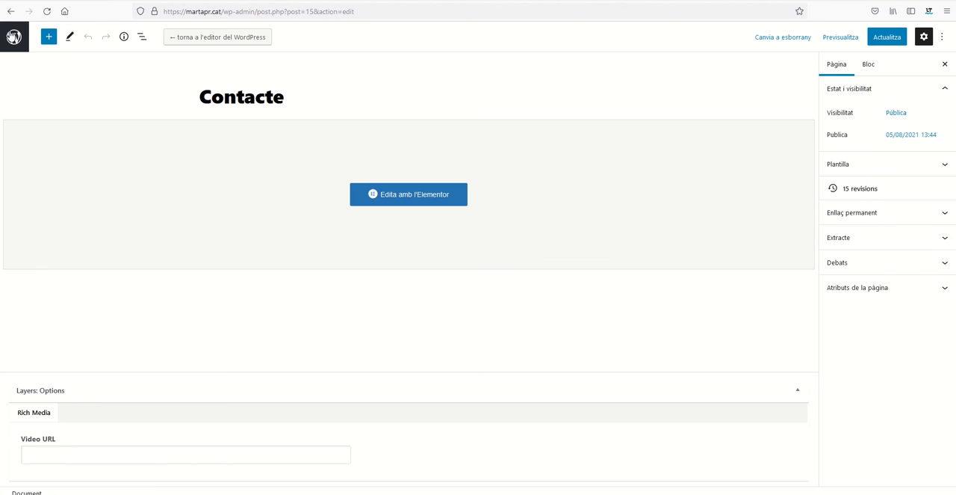
{"action": "left_click", "coordinate": [14, 36]}
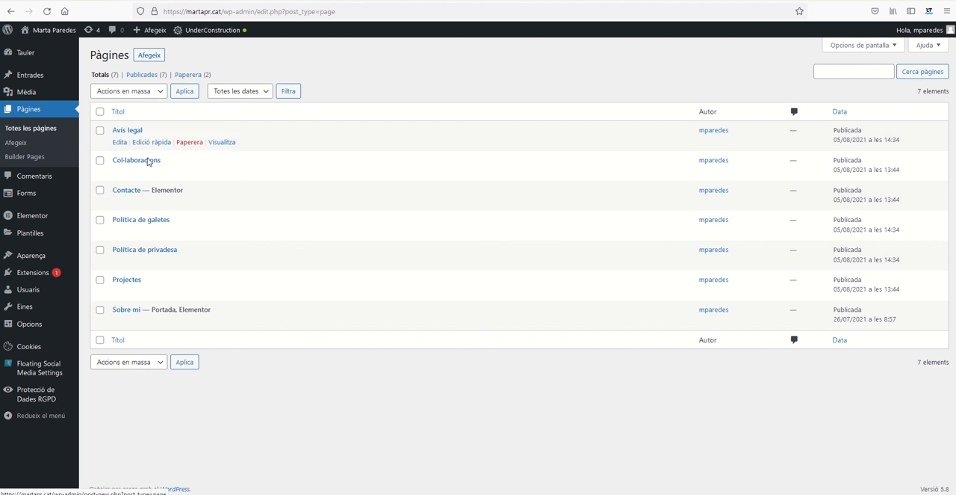
{"action": "mouse_move", "coordinate": [125, 196]}
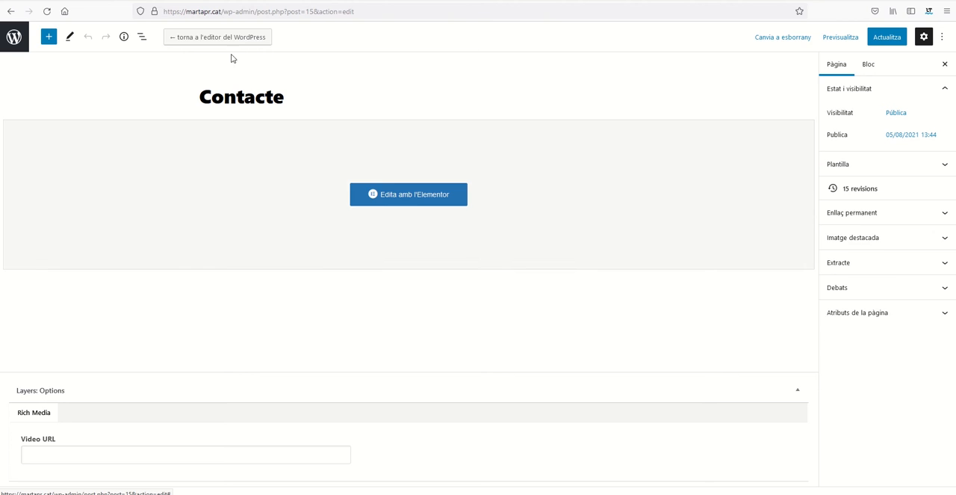
{"action": "left_click", "coordinate": [224, 38]}
{"action": "left_click", "coordinate": [529, 300]}
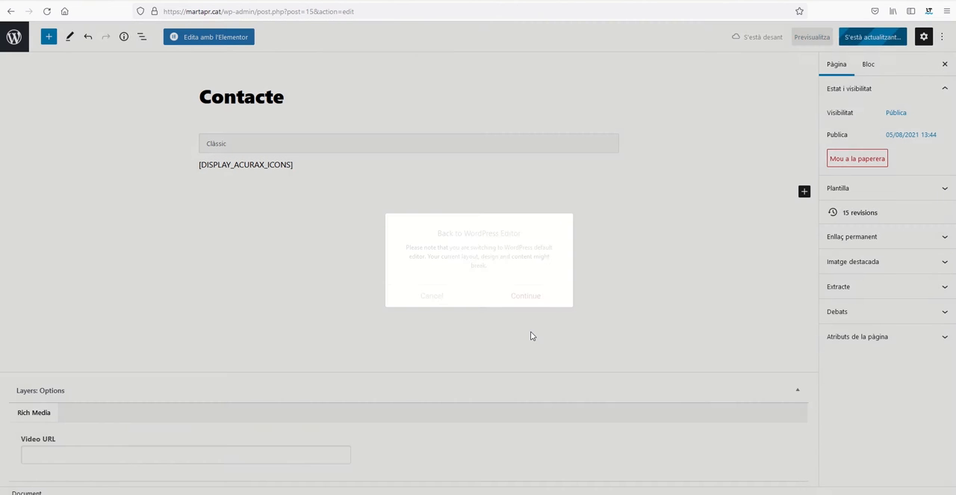
Add a Codi de substitució block containing [DISPLAY_ACURAX_ICONS] below the existing content and update the page.
{"action": "left_click", "coordinate": [804, 192]}
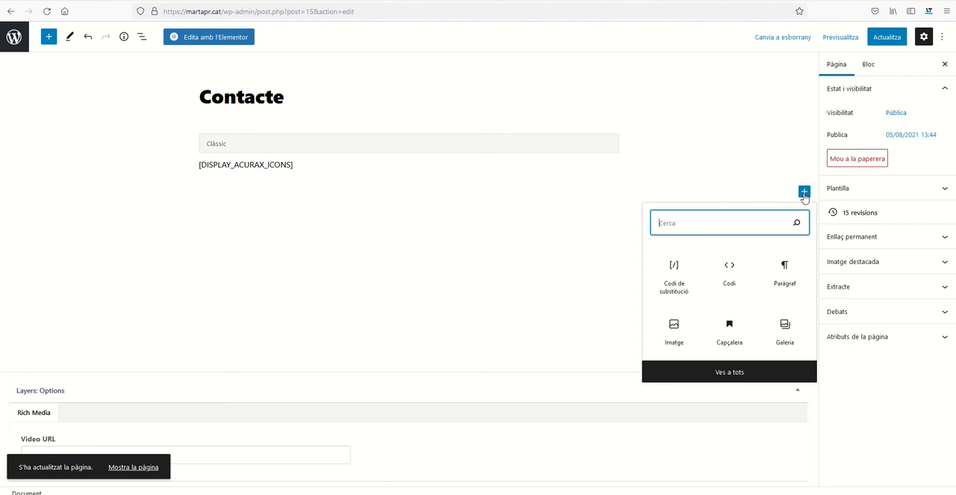
{"action": "left_click", "coordinate": [674, 288]}
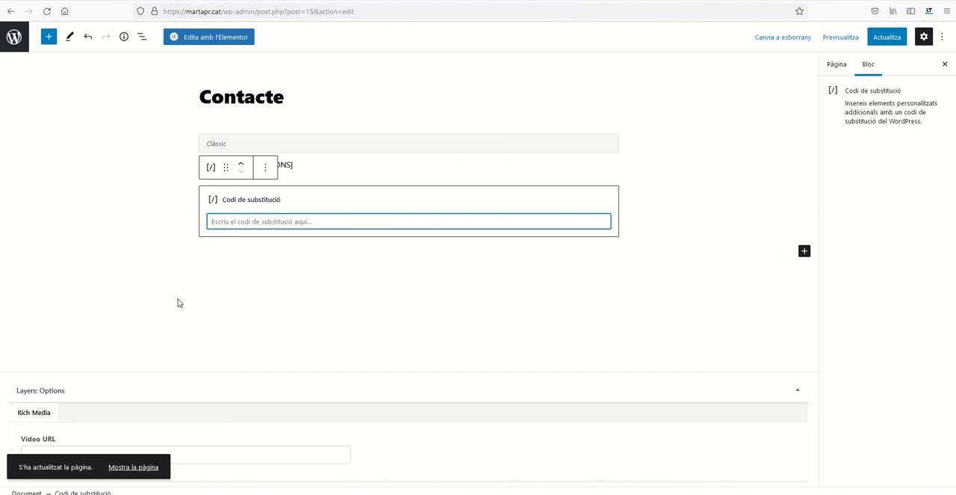
{"action": "right_click", "coordinate": [228, 223]}
{"action": "left_click", "coordinate": [254, 293]}
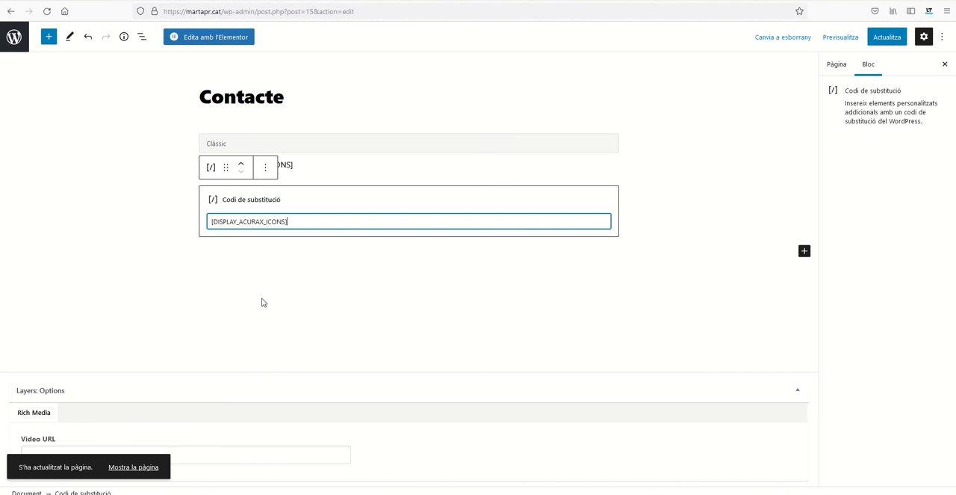
{"action": "left_click", "coordinate": [887, 39]}
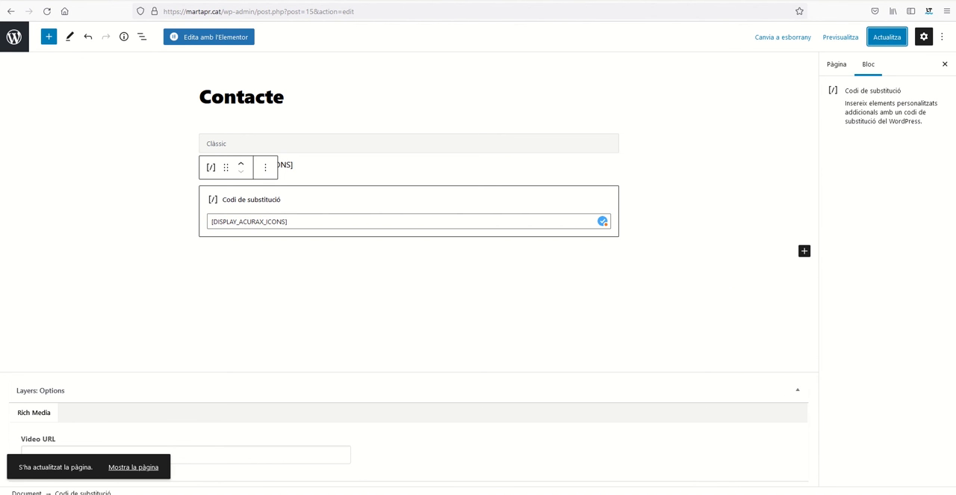
Reload the website's home page and open its Contacte page under Sobre mi to check the embedded icons.
{"action": "left_click", "coordinate": [296, 0]}
{"action": "left_click", "coordinate": [283, 12]}
{"action": "key", "text": "Return"}
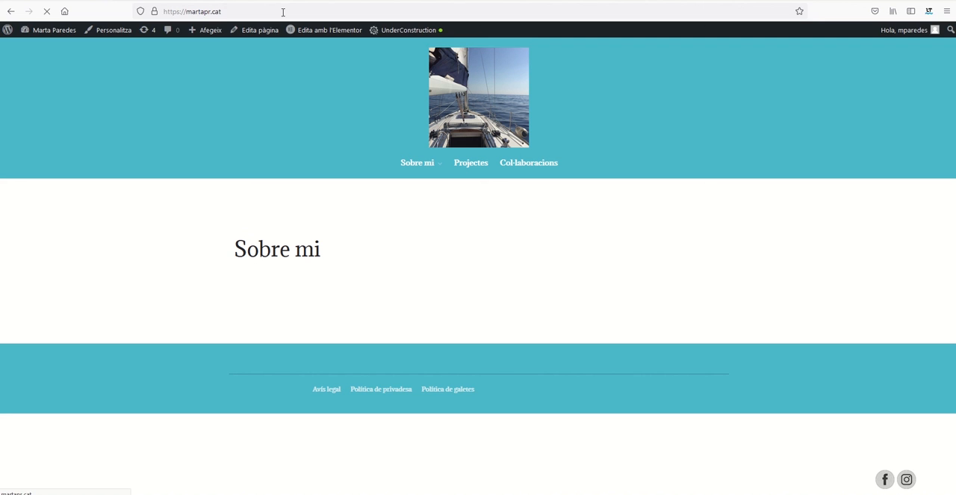
{"action": "mouse_move", "coordinate": [431, 170]}
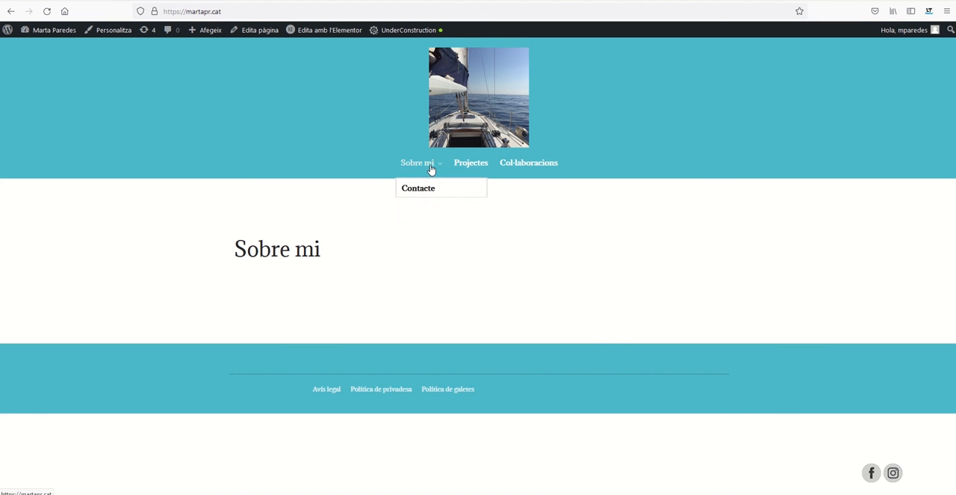
{"action": "left_click", "coordinate": [420, 188]}
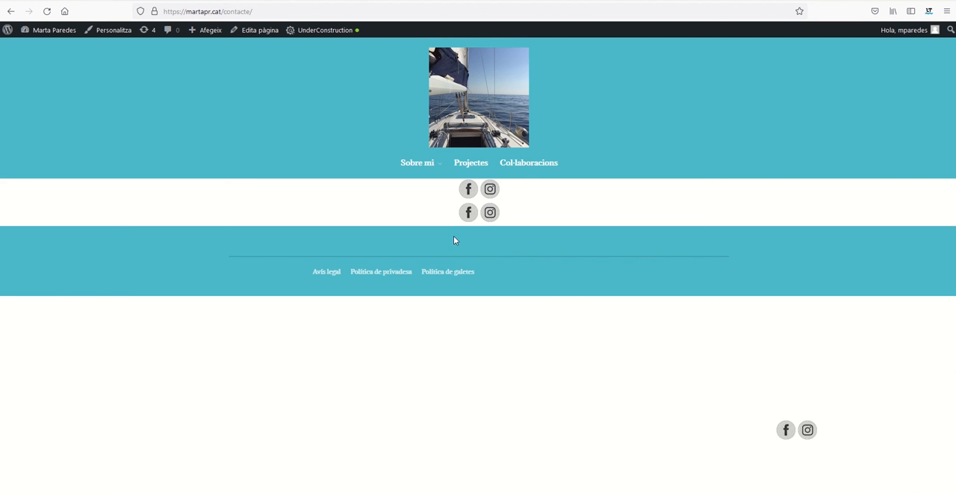